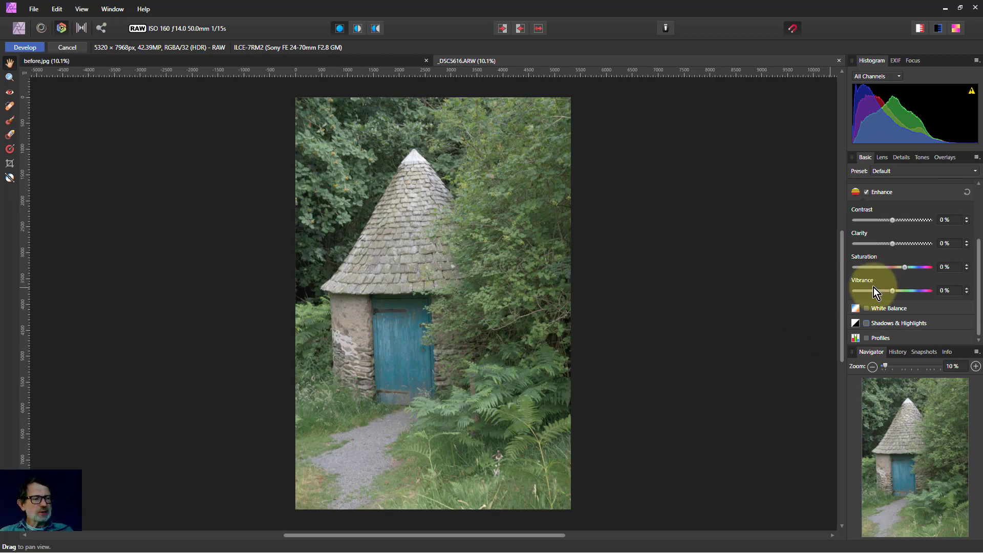
- Enable Shadows & Highlights with Shadows at 100% and Highlights at -100%
{"action": "scroll", "coordinate": [892, 274], "scroll_direction": "up", "scroll_amount": 3}
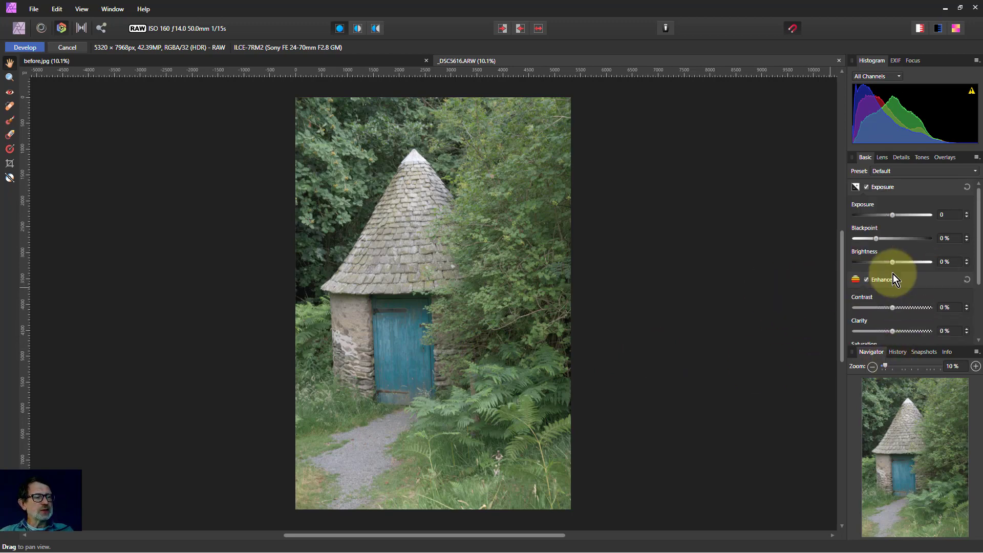
{"action": "scroll", "coordinate": [906, 258], "scroll_direction": "down", "scroll_amount": 2}
{"action": "scroll", "coordinate": [906, 258], "scroll_direction": "down", "scroll_amount": 1}
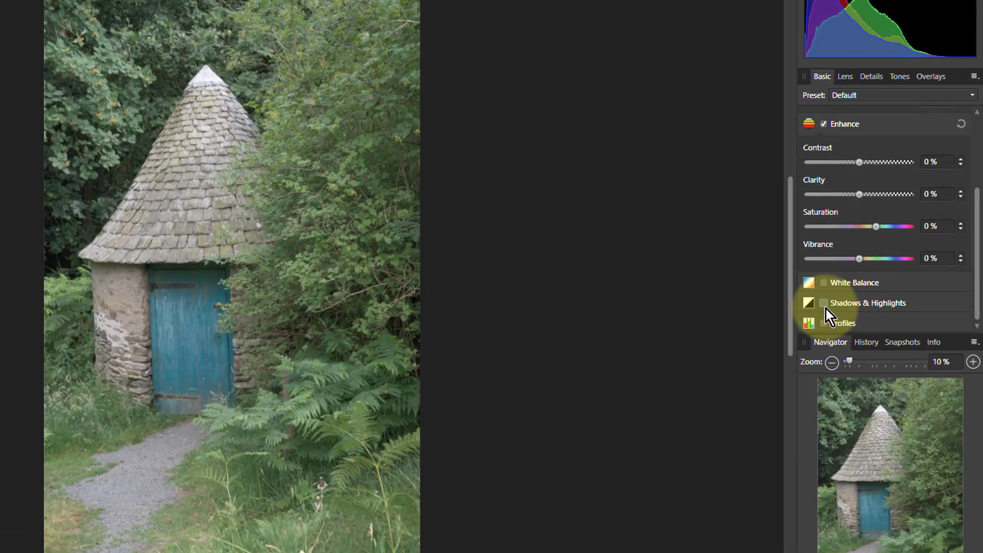
{"action": "left_click", "coordinate": [824, 303]}
{"action": "scroll", "coordinate": [929, 309], "scroll_direction": "down", "scroll_amount": 1}
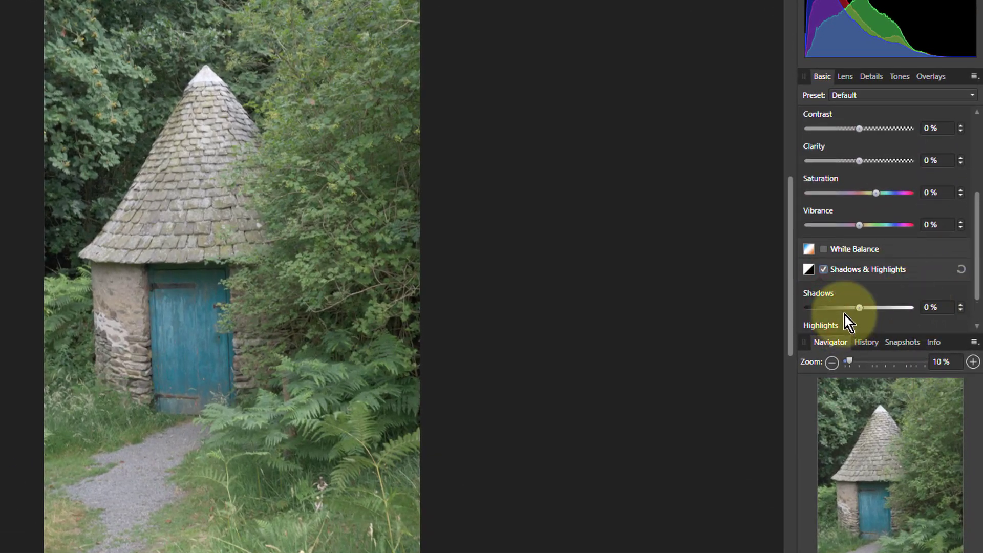
{"action": "scroll", "coordinate": [845, 314], "scroll_direction": "down", "scroll_amount": 1}
{"action": "left_click_drag", "start_coordinate": [860, 268], "coordinate": [944, 272]}
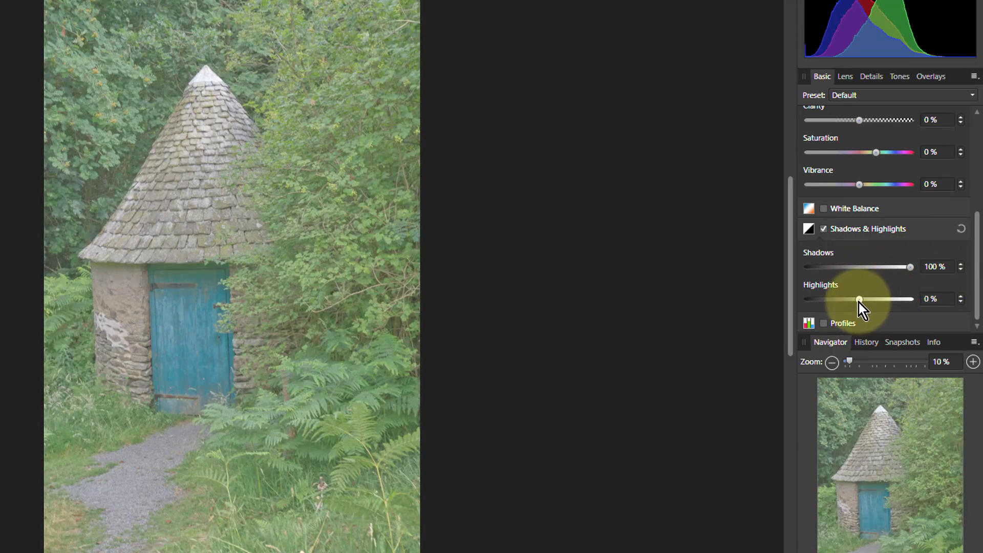
{"action": "left_click_drag", "start_coordinate": [859, 302], "coordinate": [761, 307]}
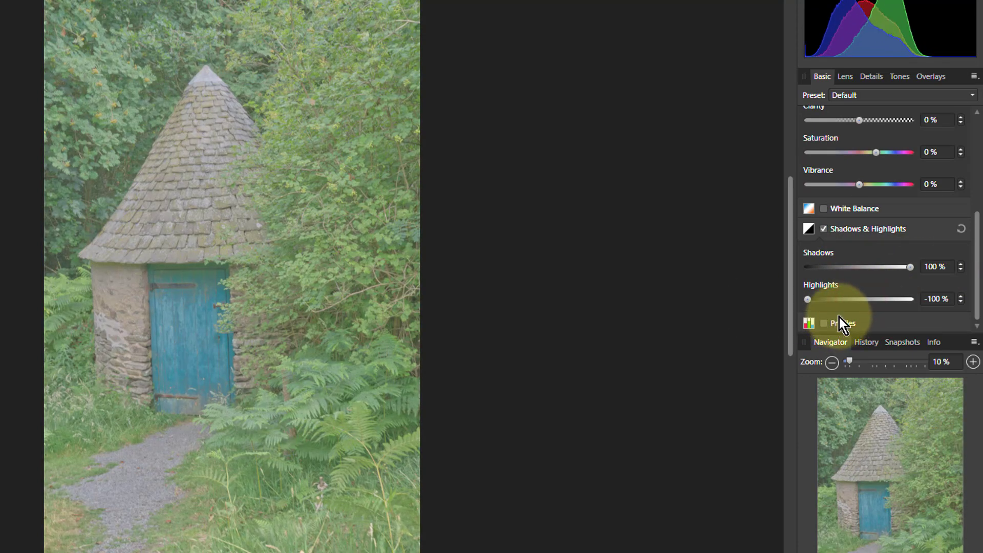
- Set Exposure to 5, Blackpoint to 25% and Brightness to -25%
{"action": "scroll", "coordinate": [925, 241], "scroll_direction": "up", "scroll_amount": 5}
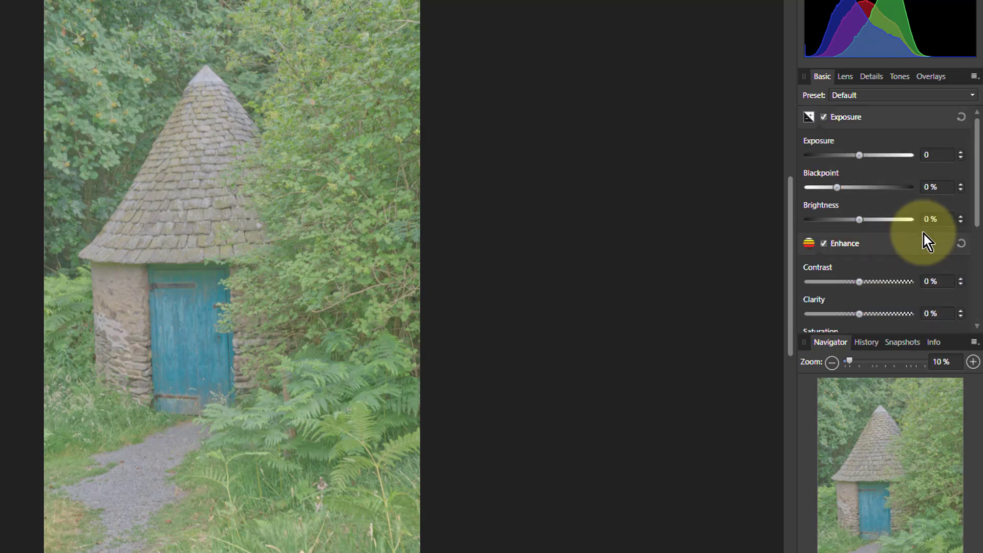
{"action": "scroll", "coordinate": [924, 234], "scroll_direction": "up", "scroll_amount": 1}
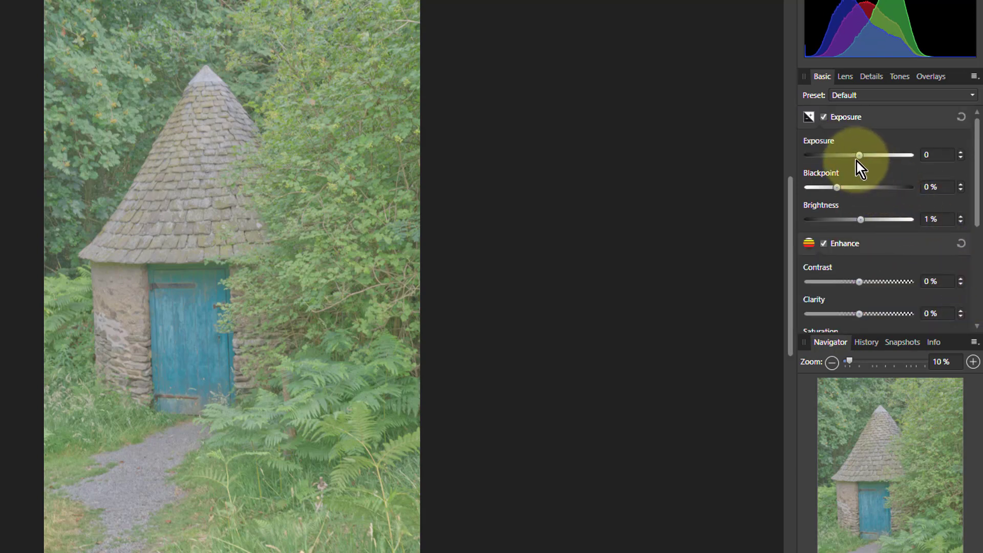
{"action": "left_click_drag", "start_coordinate": [862, 156], "coordinate": [973, 157]}
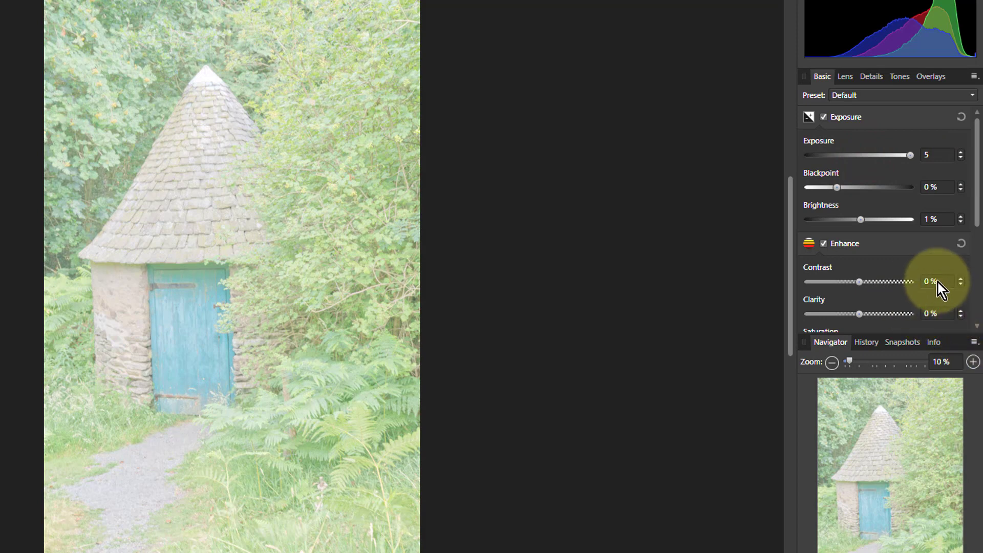
{"action": "left_click_drag", "start_coordinate": [836, 188], "coordinate": [958, 192]}
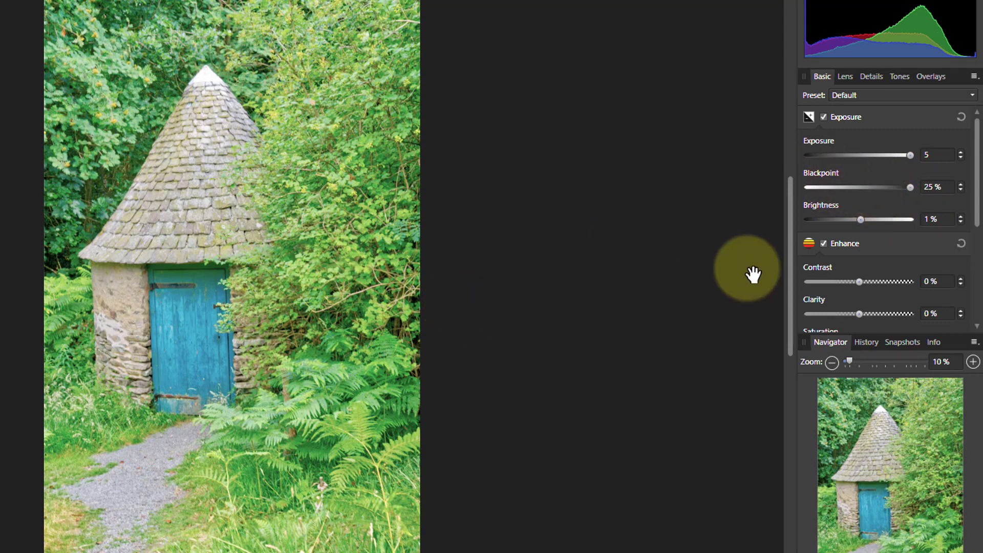
{"action": "left_click_drag", "start_coordinate": [861, 221], "coordinate": [763, 226]}
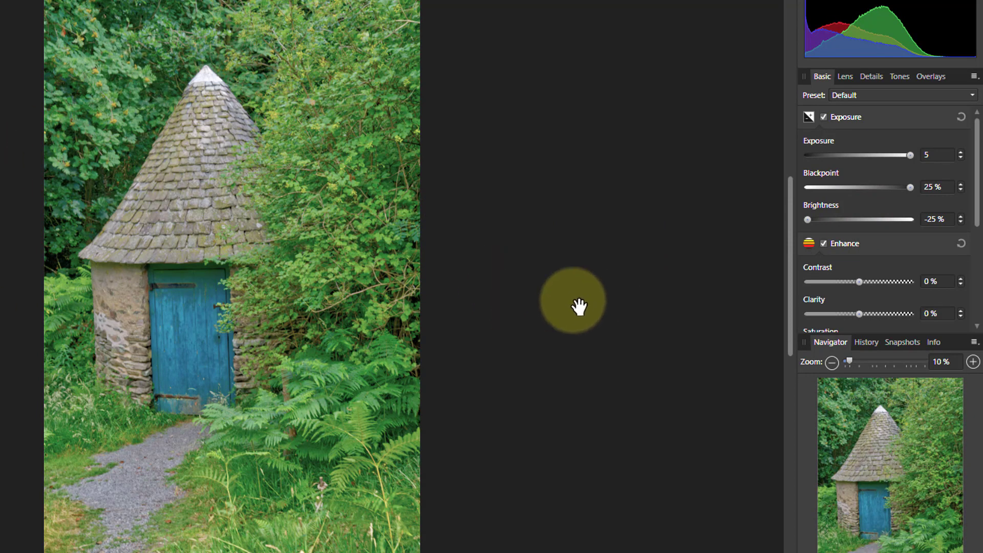
- Set Enhance to Contrast 50%, Clarity 100%, Vibrance -50% and Saturation 50%
{"action": "scroll", "coordinate": [901, 247], "scroll_direction": "down", "scroll_amount": 1}
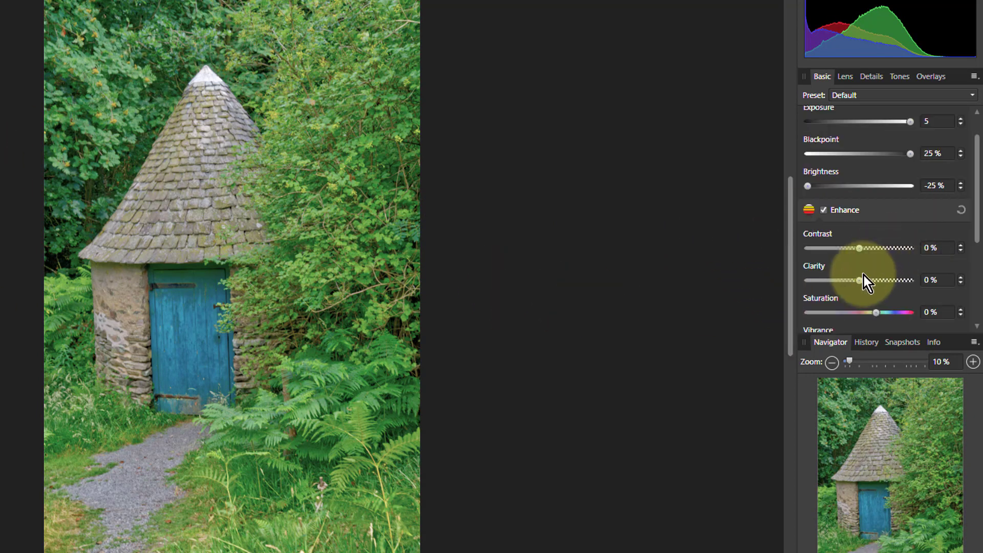
{"action": "left_click_drag", "start_coordinate": [862, 249], "coordinate": [969, 259]}
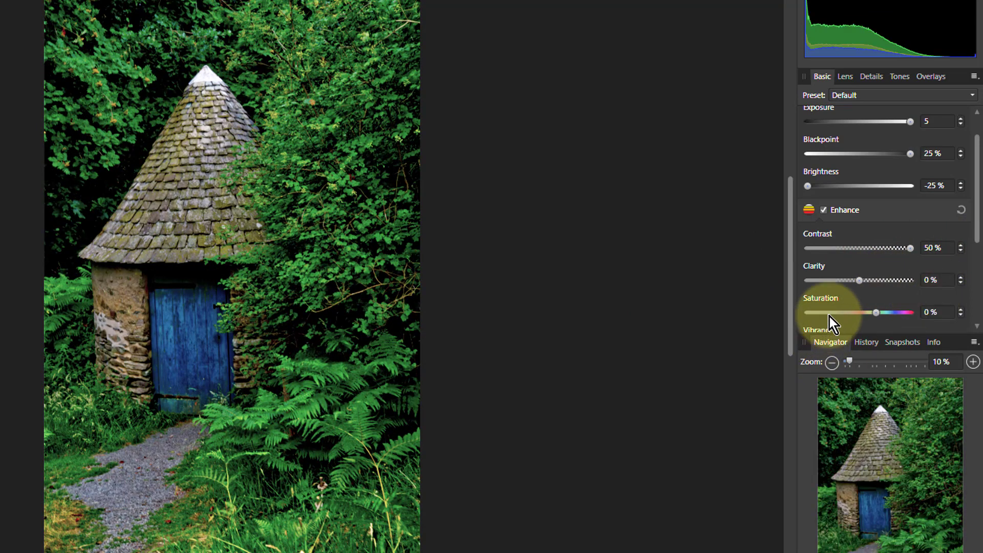
{"action": "left_click_drag", "start_coordinate": [861, 283], "coordinate": [913, 287]}
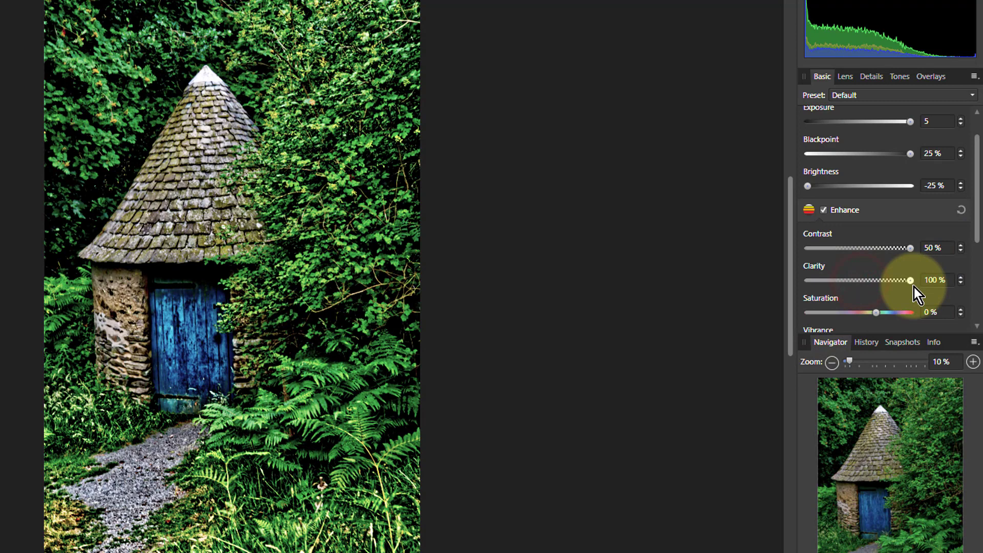
{"action": "scroll", "coordinate": [866, 251], "scroll_direction": "down", "scroll_amount": 1}
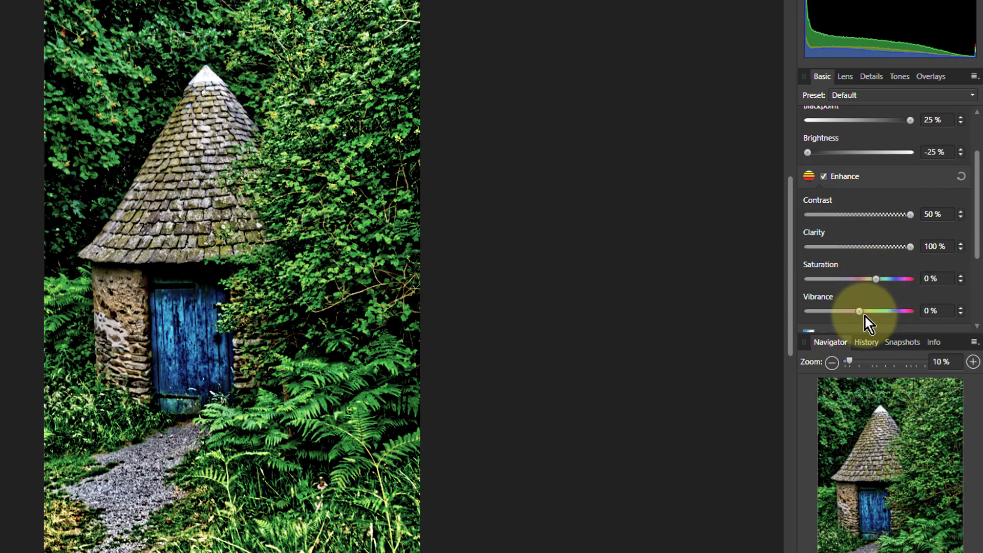
{"action": "left_click_drag", "start_coordinate": [858, 313], "coordinate": [780, 318]}
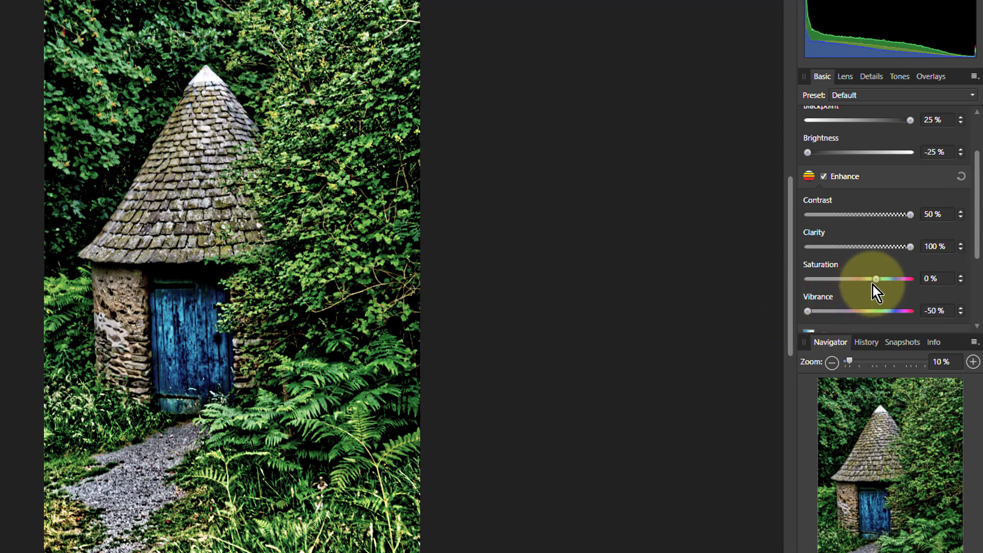
{"action": "left_click_drag", "start_coordinate": [877, 282], "coordinate": [927, 284]}
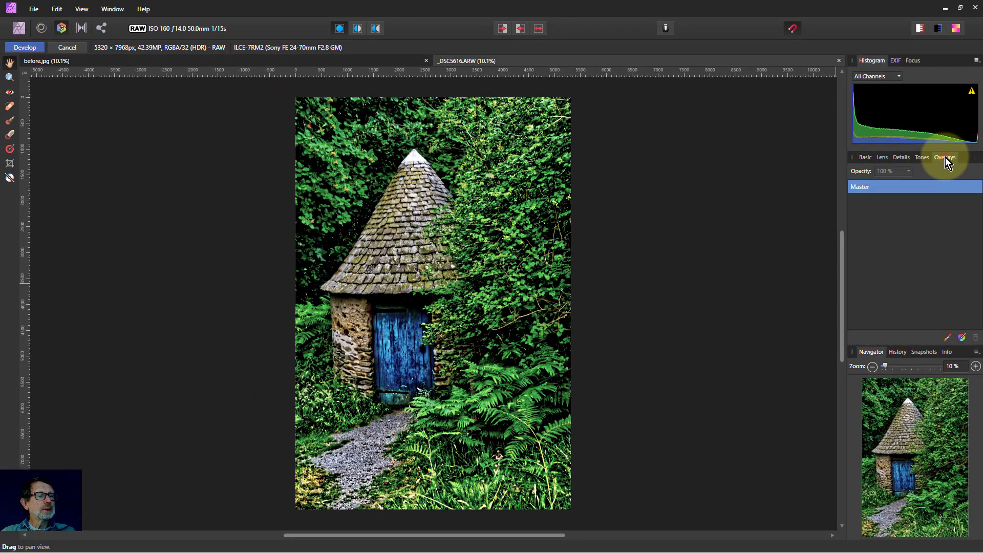
- Add a new brush overlay and bring up its Basic adjustments
{"action": "left_click", "coordinate": [945, 158]}
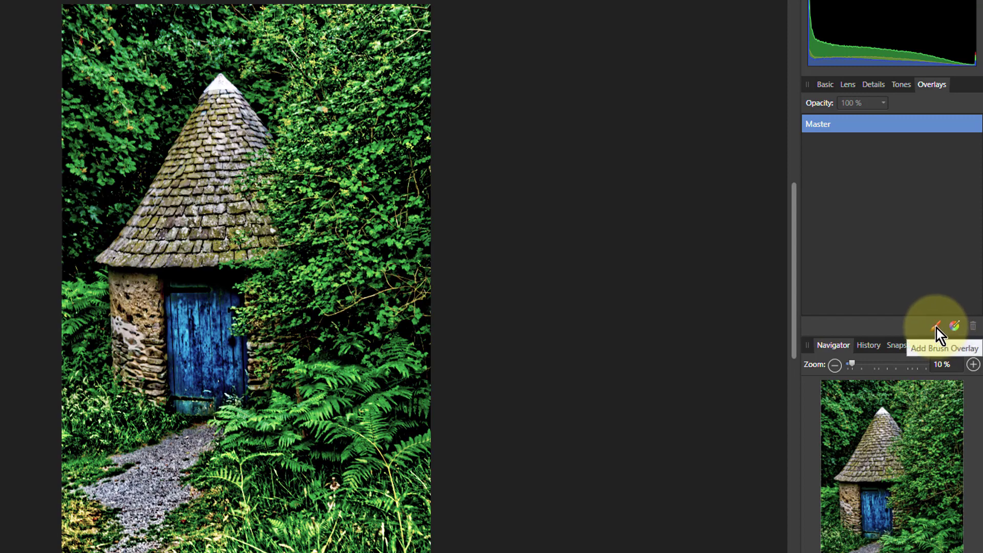
{"action": "left_click", "coordinate": [936, 328]}
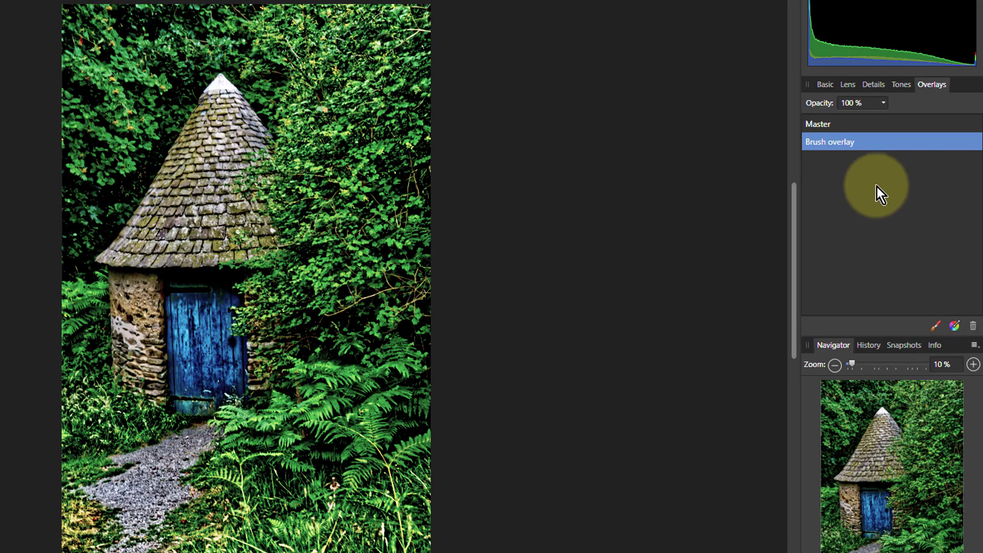
{"action": "left_click", "coordinate": [828, 84]}
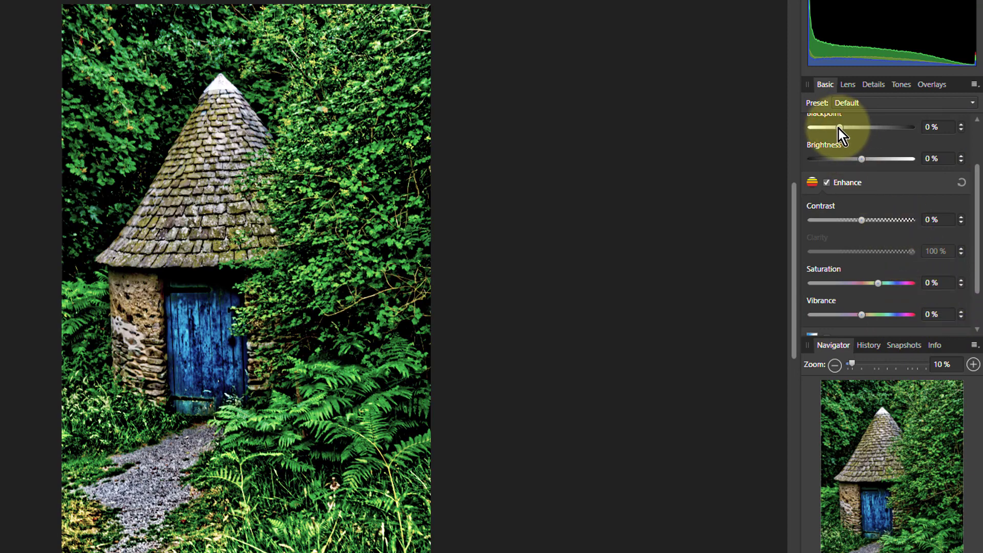
{"action": "scroll", "coordinate": [850, 203], "scroll_direction": "up", "scroll_amount": 2}
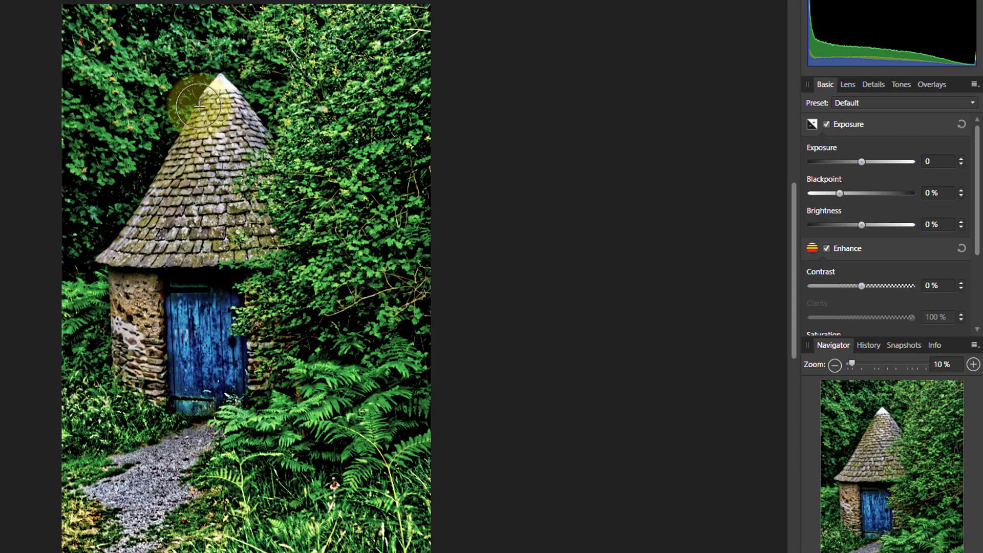
- With Edge Aware off, paint the overlay mask over the roof's left edge, left wall and gravel path
{"action": "mouse_move", "coordinate": [207, 104]}
{"action": "left_mouse_down"}
{"action": "mouse_move", "coordinate": [190, 138]}
{"action": "mouse_move", "coordinate": [148, 172]}
{"action": "mouse_move", "coordinate": [109, 252]}
{"action": "left_mouse_up"}
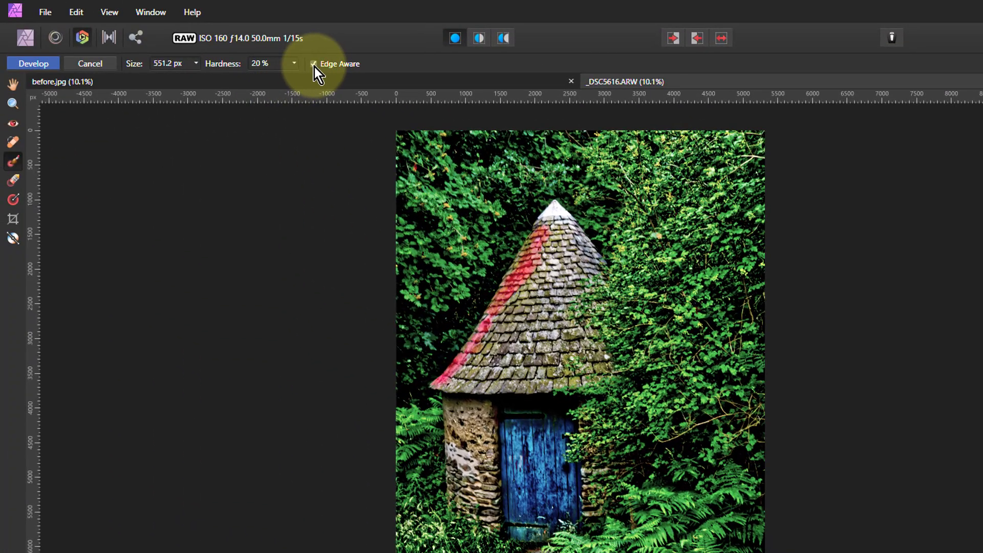
{"action": "left_click", "coordinate": [313, 64]}
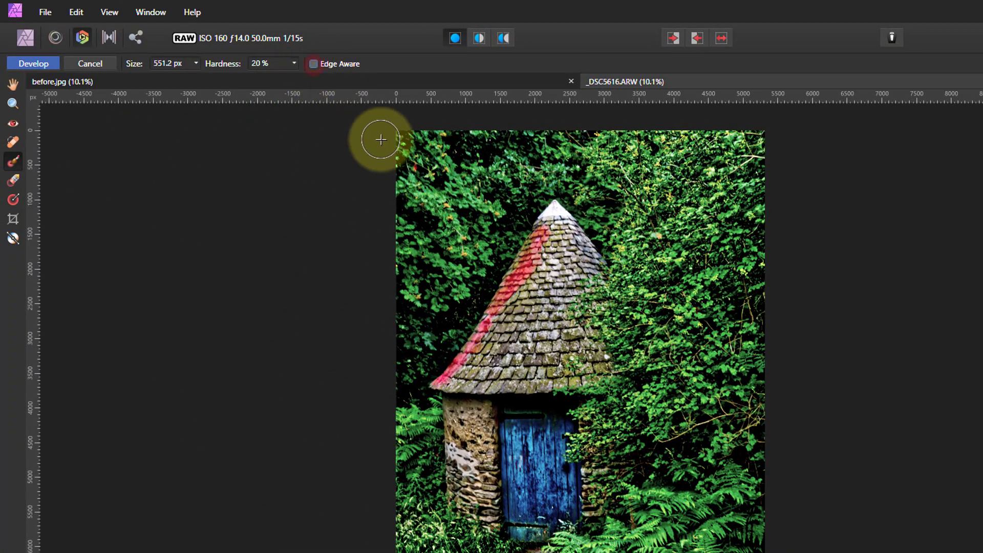
{"action": "mouse_move", "coordinate": [545, 217]}
{"action": "left_mouse_down"}
{"action": "mouse_move", "coordinate": [509, 301]}
{"action": "mouse_move", "coordinate": [444, 377]}
{"action": "left_mouse_up"}
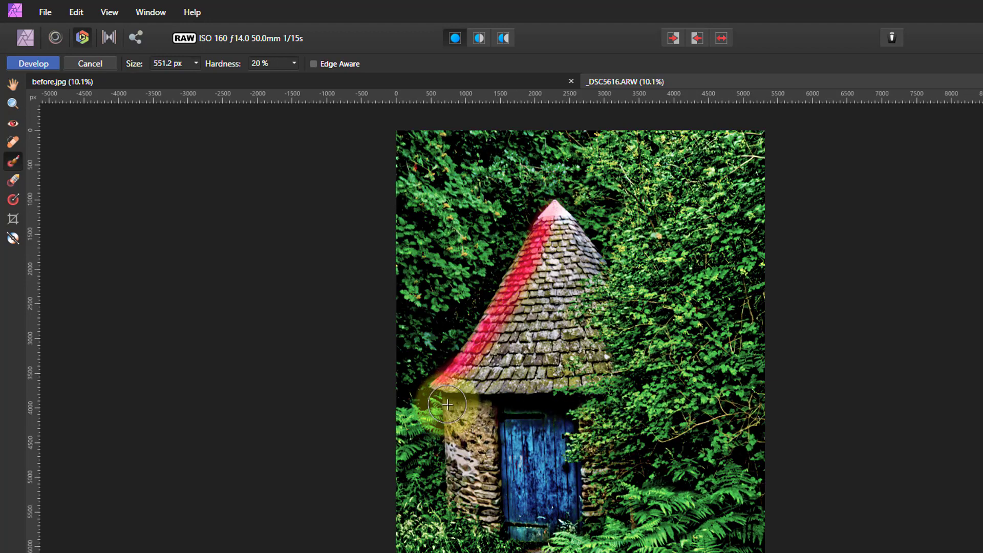
{"action": "left_click_drag", "start_coordinate": [450, 409], "coordinate": [450, 487]}
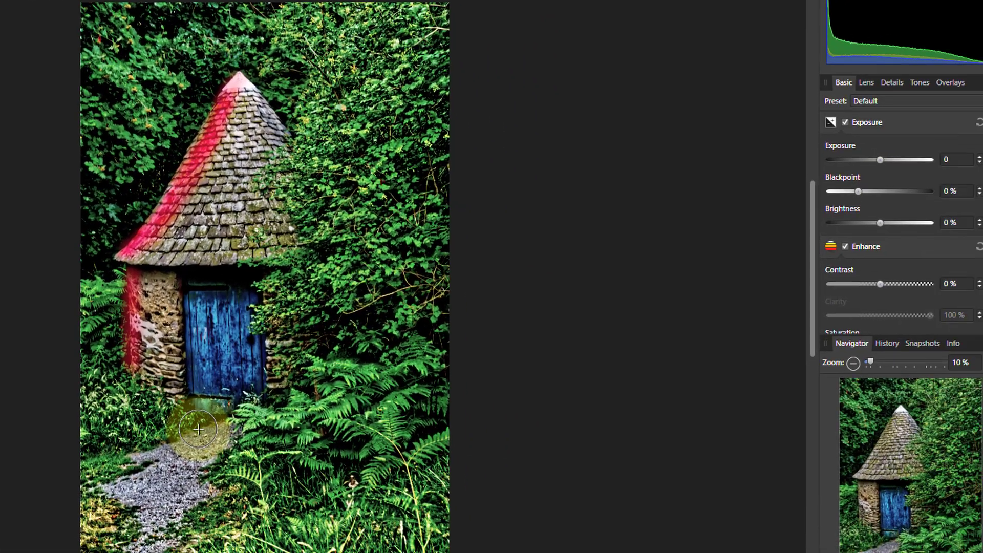
{"action": "left_click_drag", "start_coordinate": [512, 552], "coordinate": [466, 552]}
{"action": "mouse_move", "coordinate": [131, 461]}
{"action": "left_mouse_down"}
{"action": "mouse_move", "coordinate": [105, 528]}
{"action": "mouse_move", "coordinate": [110, 543]}
{"action": "left_mouse_up"}
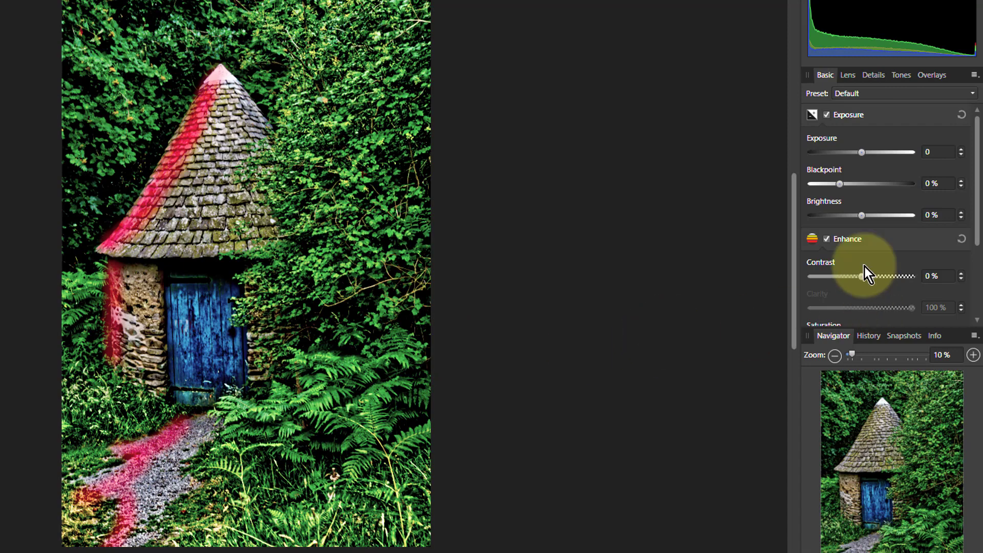
- Raise the brush overlay's Exposure to 3.095 to brighten the masked areas
{"action": "left_click_drag", "start_coordinate": [864, 154], "coordinate": [893, 155]}
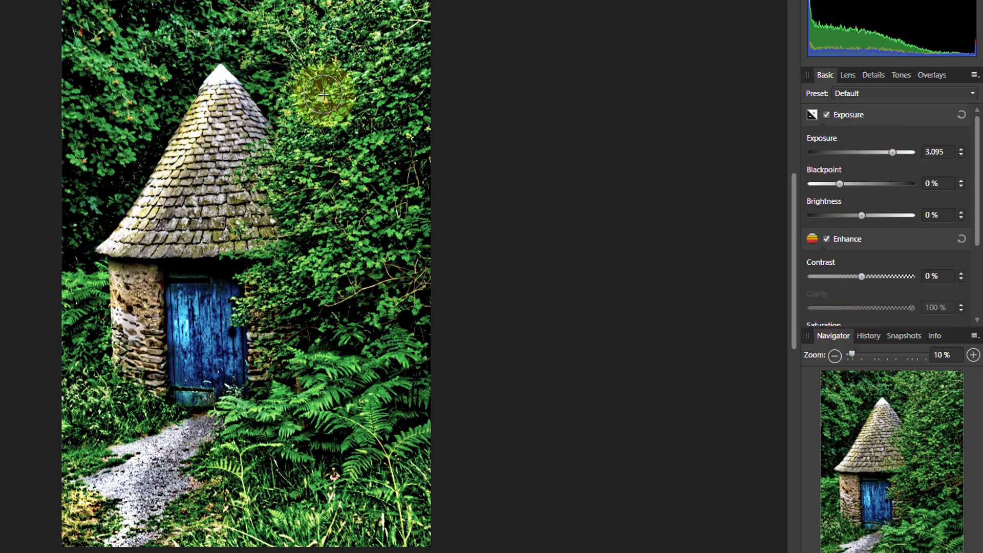
- Add a second brush overlay and show its Basic adjustments
{"action": "left_click", "coordinate": [932, 75]}
{"action": "left_click", "coordinate": [933, 318]}
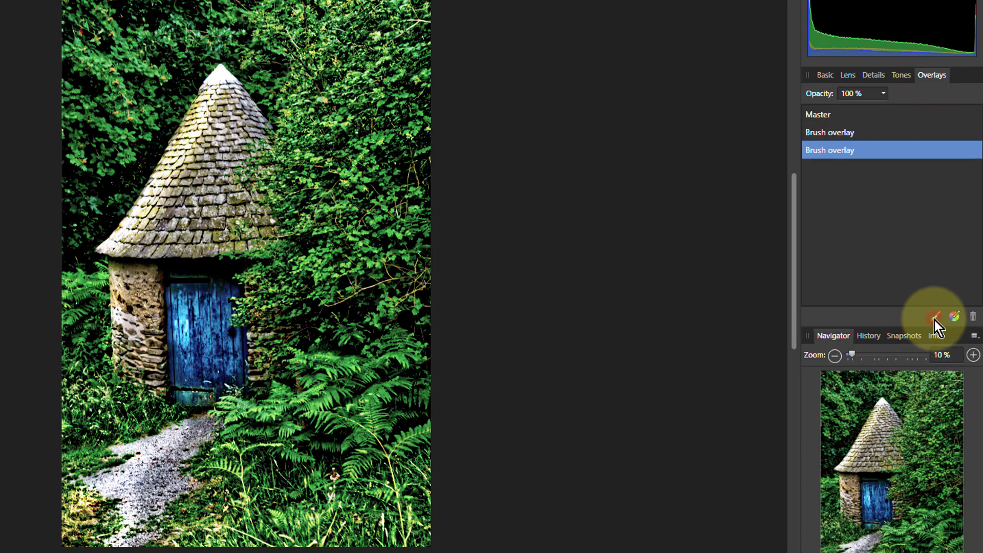
{"action": "left_click", "coordinate": [824, 77]}
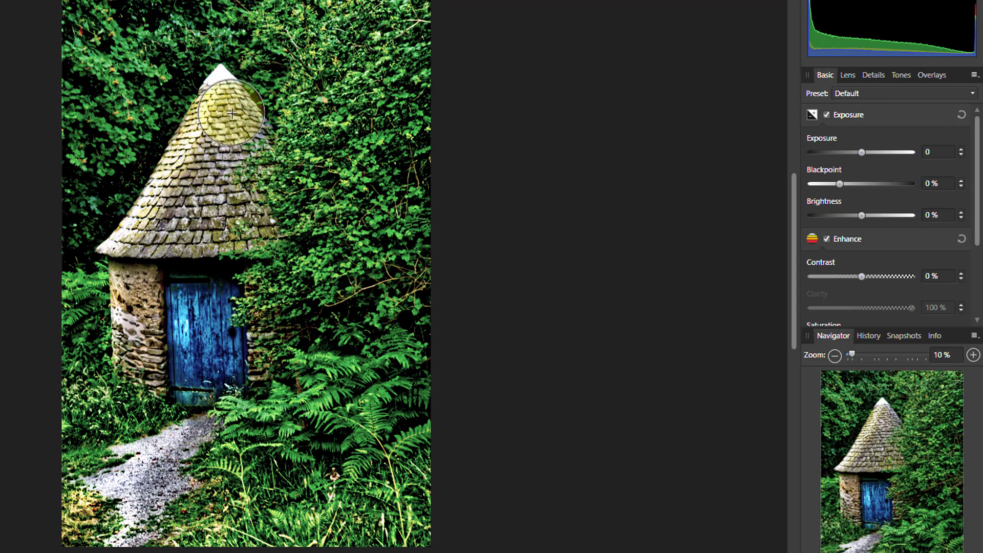
- Paint the second overlay's mask over the roof tiles, gravel path, left stone wall and foliage by the door
{"action": "mouse_move", "coordinate": [232, 113]}
{"action": "left_mouse_down"}
{"action": "mouse_move", "coordinate": [246, 147]}
{"action": "mouse_move", "coordinate": [232, 106]}
{"action": "mouse_move", "coordinate": [254, 135]}
{"action": "mouse_move", "coordinate": [224, 168]}
{"action": "mouse_move", "coordinate": [248, 236]}
{"action": "mouse_move", "coordinate": [214, 142]}
{"action": "mouse_move", "coordinate": [177, 231]}
{"action": "mouse_move", "coordinate": [216, 218]}
{"action": "mouse_move", "coordinate": [214, 239]}
{"action": "mouse_move", "coordinate": [222, 236]}
{"action": "mouse_move", "coordinate": [169, 241]}
{"action": "mouse_move", "coordinate": [173, 193]}
{"action": "mouse_move", "coordinate": [236, 121]}
{"action": "mouse_move", "coordinate": [233, 266]}
{"action": "mouse_move", "coordinate": [198, 211]}
{"action": "mouse_move", "coordinate": [201, 122]}
{"action": "mouse_move", "coordinate": [214, 118]}
{"action": "mouse_move", "coordinate": [210, 183]}
{"action": "mouse_move", "coordinate": [228, 104]}
{"action": "left_mouse_up"}
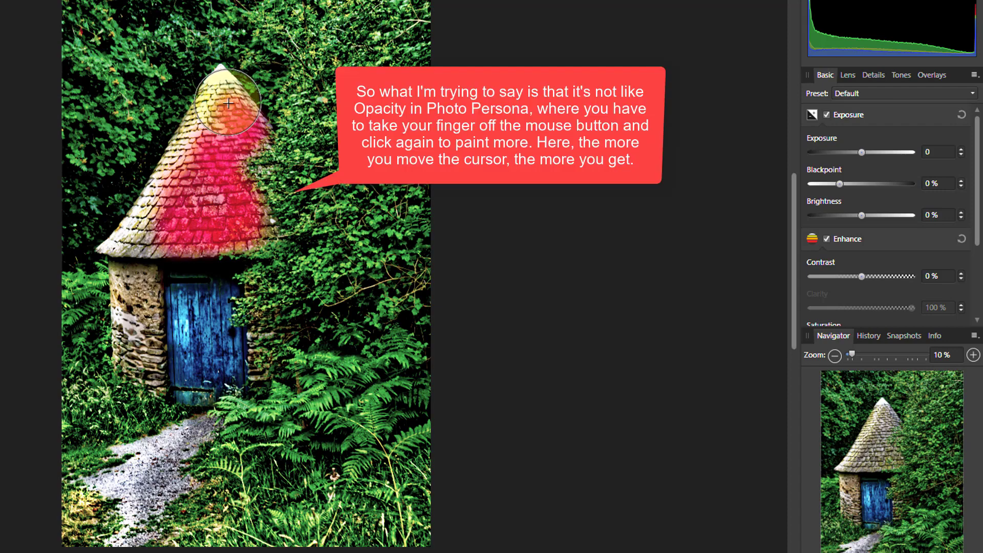
{"action": "mouse_move", "coordinate": [195, 404]}
{"action": "left_mouse_down"}
{"action": "mouse_move", "coordinate": [205, 448]}
{"action": "mouse_move", "coordinate": [200, 432]}
{"action": "mouse_move", "coordinate": [140, 517]}
{"action": "mouse_move", "coordinate": [174, 482]}
{"action": "mouse_move", "coordinate": [197, 476]}
{"action": "left_mouse_up"}
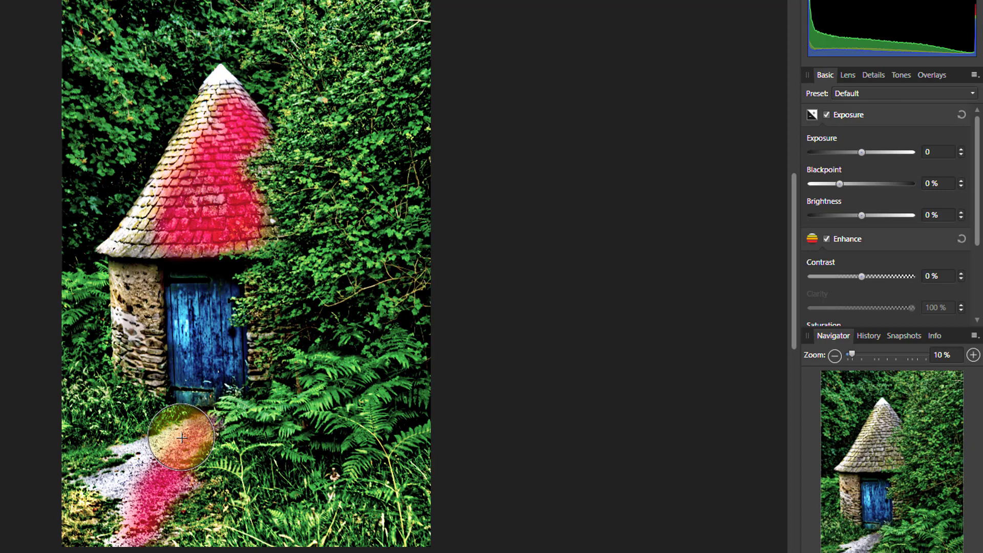
{"action": "mouse_move", "coordinate": [165, 479]}
{"action": "left_mouse_down"}
{"action": "mouse_move", "coordinate": [169, 449]}
{"action": "mouse_move", "coordinate": [134, 489]}
{"action": "mouse_move", "coordinate": [143, 479]}
{"action": "mouse_move", "coordinate": [148, 528]}
{"action": "left_mouse_up"}
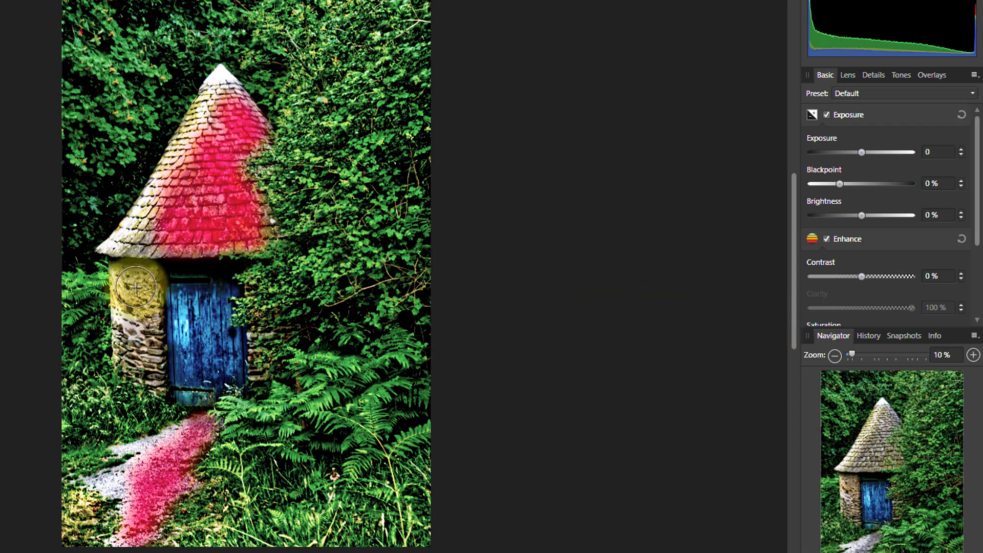
{"action": "mouse_move", "coordinate": [136, 287]}
{"action": "left_mouse_down"}
{"action": "mouse_move", "coordinate": [144, 370]}
{"action": "mouse_move", "coordinate": [159, 266]}
{"action": "mouse_move", "coordinate": [151, 260]}
{"action": "mouse_move", "coordinate": [150, 393]}
{"action": "left_mouse_up"}
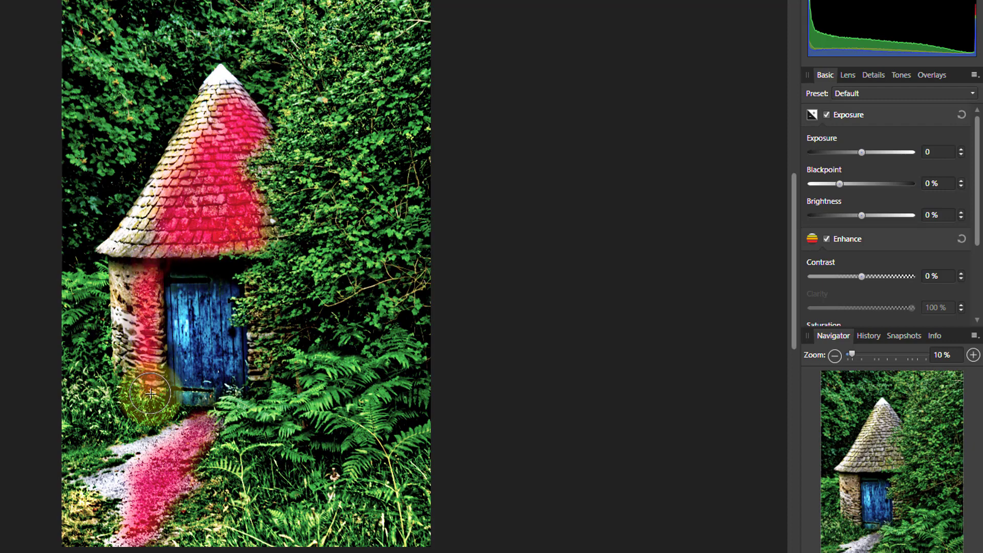
{"action": "left_click", "coordinate": [262, 332]}
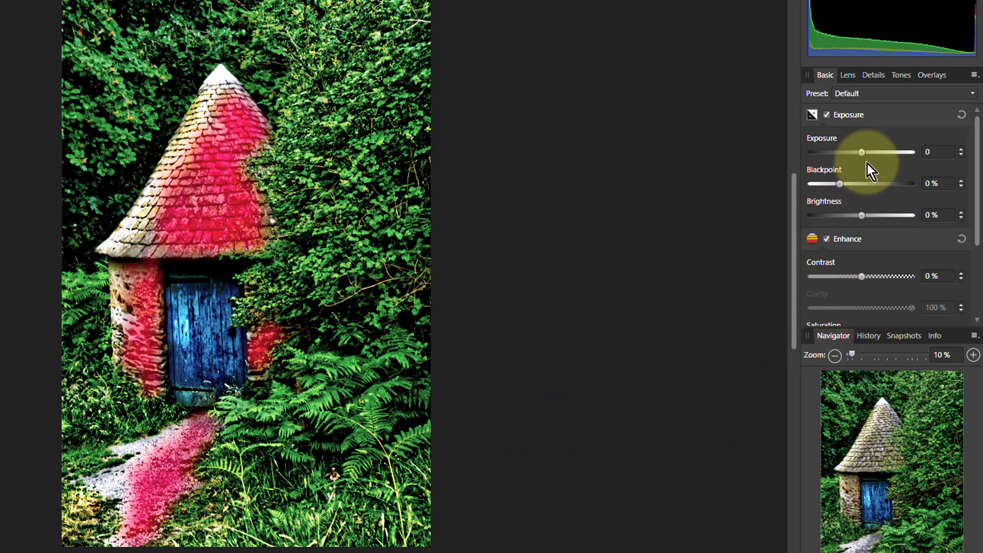
- Lower the second overlay's Exposure to darken the roof, wall and path
{"action": "left_click_drag", "start_coordinate": [862, 154], "coordinate": [832, 162]}
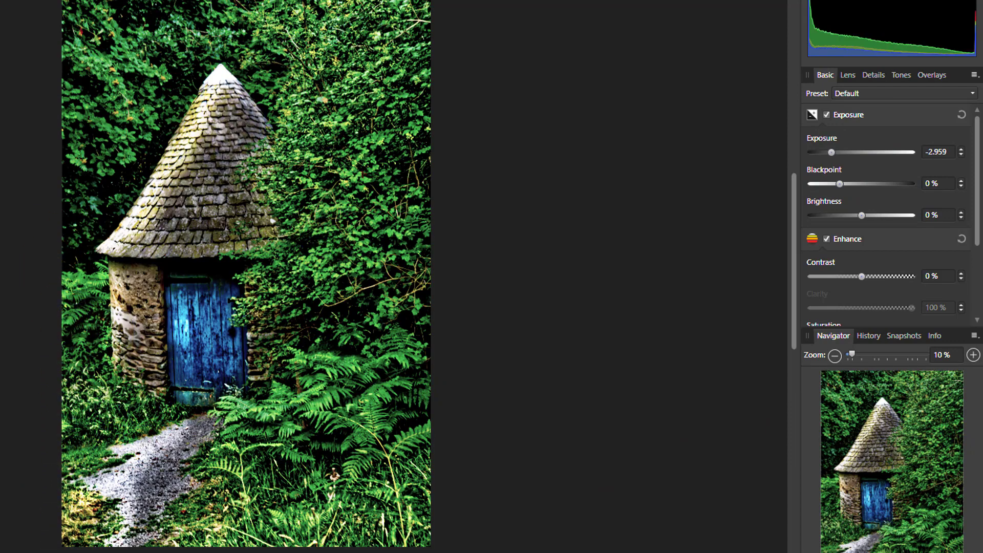
{"action": "left_click", "coordinate": [924, 74]}
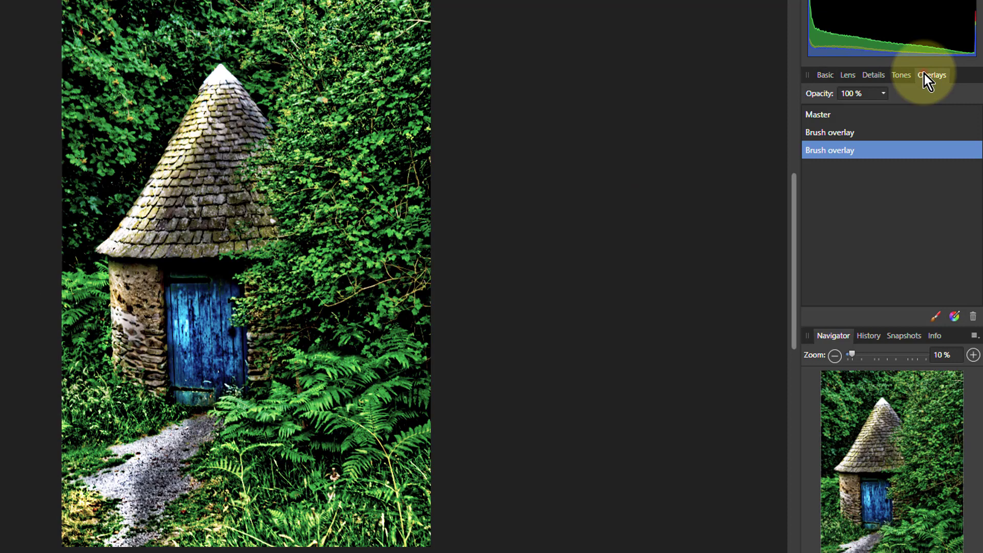
{"action": "left_click", "coordinate": [823, 132]}
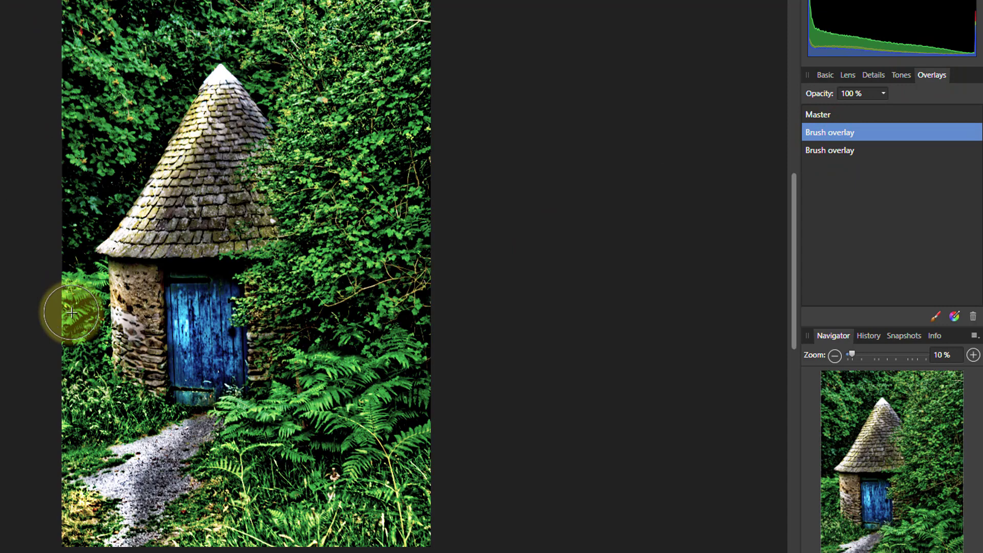
- Paint the first brush overlay over the left-edge ferns and set its Exposure to 2.551
{"action": "mouse_move", "coordinate": [121, 397]}
{"action": "left_mouse_down"}
{"action": "mouse_move", "coordinate": [98, 355]}
{"action": "mouse_move", "coordinate": [90, 294]}
{"action": "mouse_move", "coordinate": [102, 395]}
{"action": "mouse_move", "coordinate": [77, 396]}
{"action": "mouse_move", "coordinate": [78, 271]}
{"action": "mouse_move", "coordinate": [2, 176]}
{"action": "mouse_move", "coordinate": [101, 42]}
{"action": "mouse_move", "coordinate": [152, 118]}
{"action": "mouse_move", "coordinate": [88, 230]}
{"action": "mouse_move", "coordinate": [178, 116]}
{"action": "mouse_move", "coordinate": [113, 217]}
{"action": "mouse_move", "coordinate": [67, 254]}
{"action": "mouse_move", "coordinate": [68, 397]}
{"action": "mouse_move", "coordinate": [16, 475]}
{"action": "mouse_move", "coordinate": [75, 268]}
{"action": "mouse_move", "coordinate": [62, 279]}
{"action": "mouse_move", "coordinate": [109, 468]}
{"action": "mouse_move", "coordinate": [131, 490]}
{"action": "mouse_move", "coordinate": [132, 465]}
{"action": "mouse_move", "coordinate": [217, 346]}
{"action": "mouse_move", "coordinate": [246, 281]}
{"action": "mouse_move", "coordinate": [244, 343]}
{"action": "mouse_move", "coordinate": [244, 297]}
{"action": "mouse_move", "coordinate": [228, 289]}
{"action": "mouse_move", "coordinate": [36, 326]}
{"action": "mouse_move", "coordinate": [178, 505]}
{"action": "mouse_move", "coordinate": [217, 416]}
{"action": "mouse_move", "coordinate": [211, 465]}
{"action": "mouse_move", "coordinate": [227, 484]}
{"action": "mouse_move", "coordinate": [214, 438]}
{"action": "mouse_move", "coordinate": [241, 395]}
{"action": "mouse_move", "coordinate": [259, 393]}
{"action": "mouse_move", "coordinate": [273, 397]}
{"action": "mouse_move", "coordinate": [233, 405]}
{"action": "mouse_move", "coordinate": [443, 525]}
{"action": "mouse_move", "coordinate": [376, 199]}
{"action": "mouse_move", "coordinate": [343, 157]}
{"action": "mouse_move", "coordinate": [272, 165]}
{"action": "left_mouse_up"}
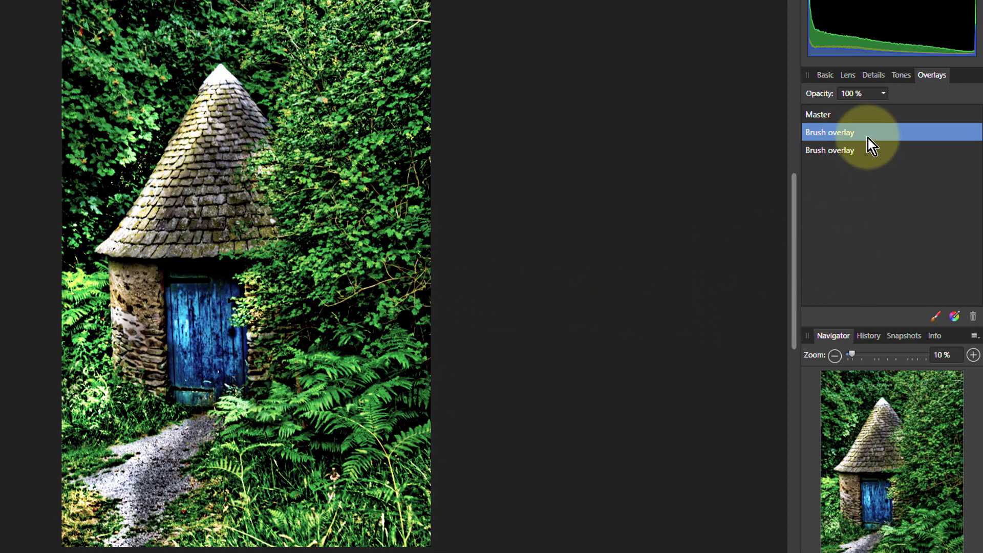
{"action": "left_click", "coordinate": [825, 76]}
{"action": "mouse_move", "coordinate": [902, 158]}
{"action": "left_mouse_down"}
{"action": "mouse_move", "coordinate": [878, 159]}
{"action": "mouse_move", "coordinate": [896, 159]}
{"action": "mouse_move", "coordinate": [888, 158]}
{"action": "left_mouse_up"}
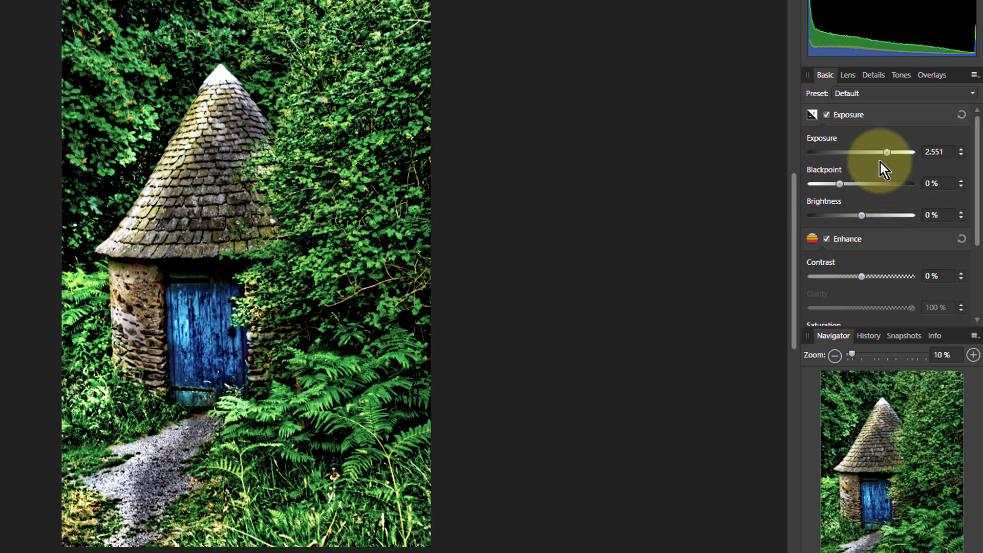
- Add an Elliptical gradient overlay centred on the hut with a straightened vertical axis
{"action": "left_click", "coordinate": [924, 76]}
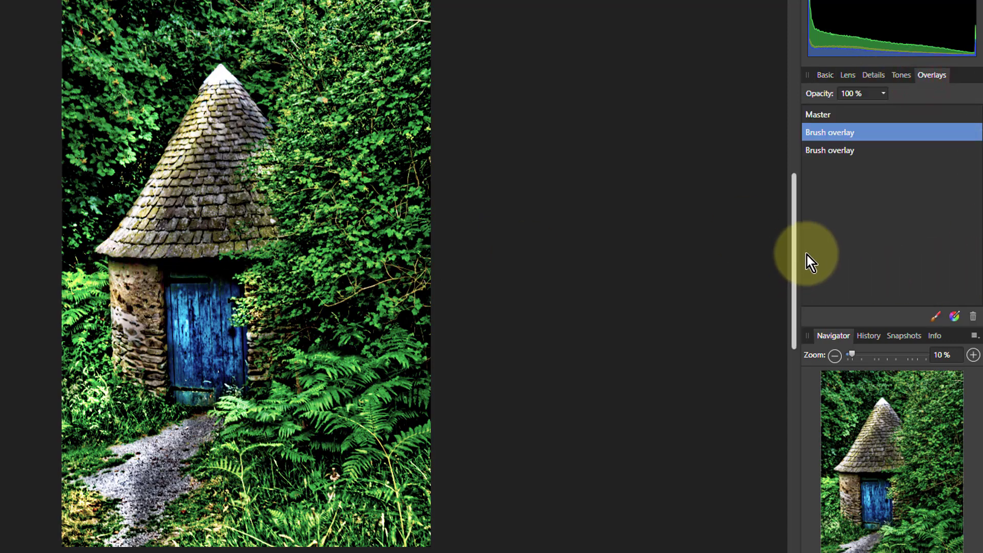
{"action": "left_click", "coordinate": [955, 317]}
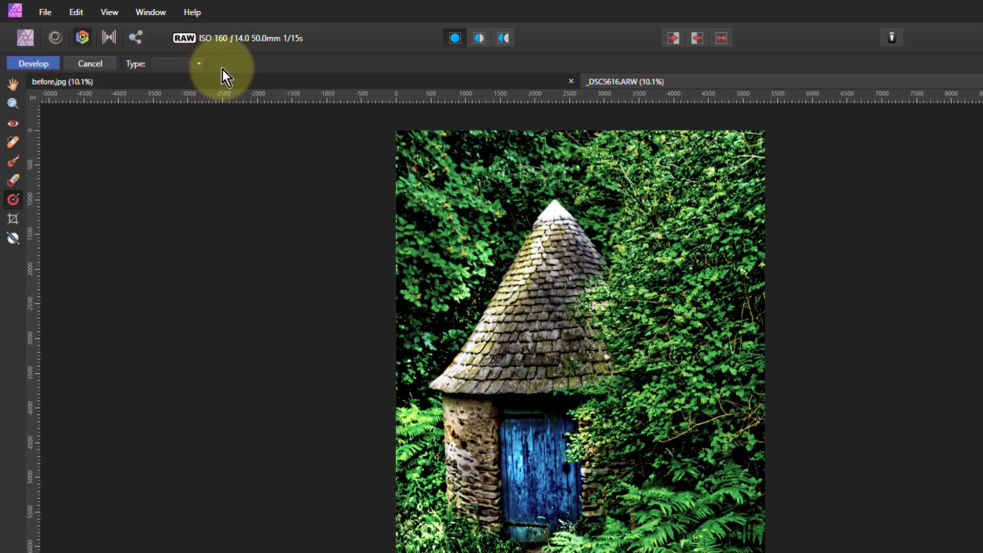
{"action": "left_click", "coordinate": [174, 64]}
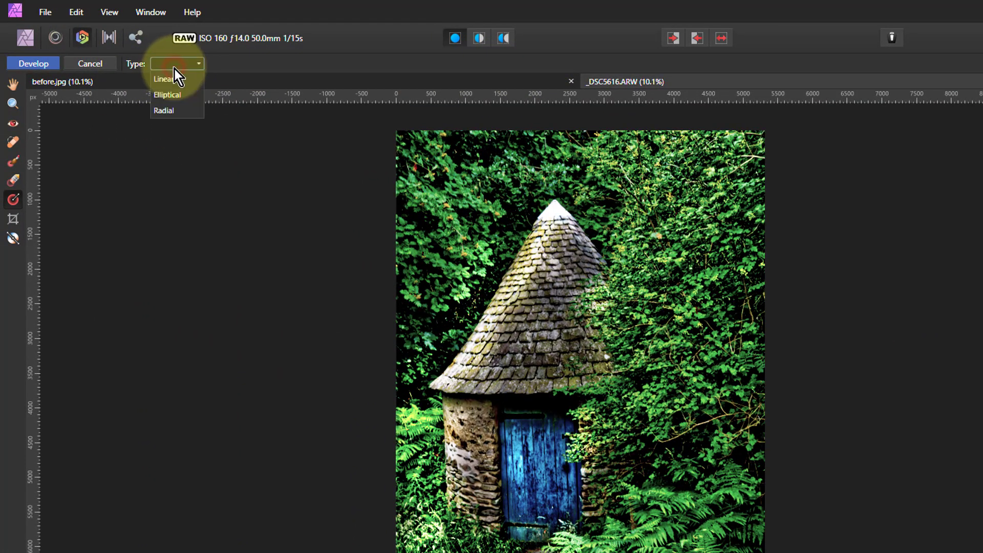
{"action": "left_click", "coordinate": [169, 95]}
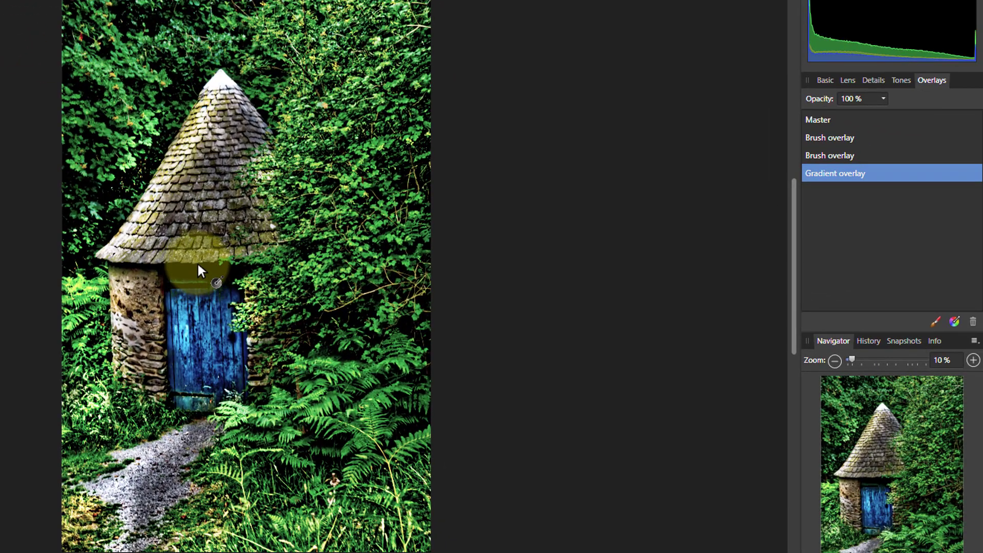
{"action": "left_click_drag", "start_coordinate": [188, 274], "coordinate": [365, 275]}
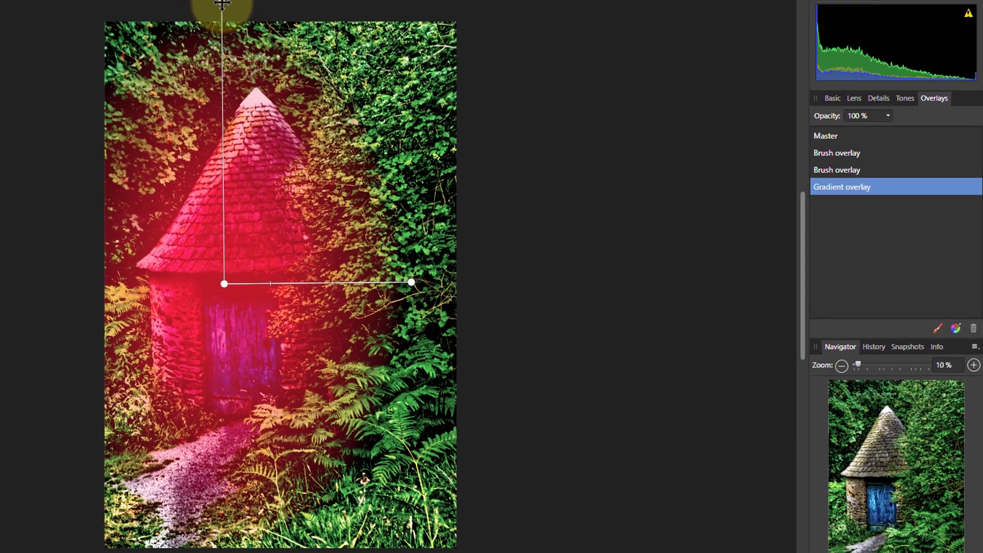
{"action": "left_click_drag", "start_coordinate": [197, 2], "coordinate": [226, 10]}
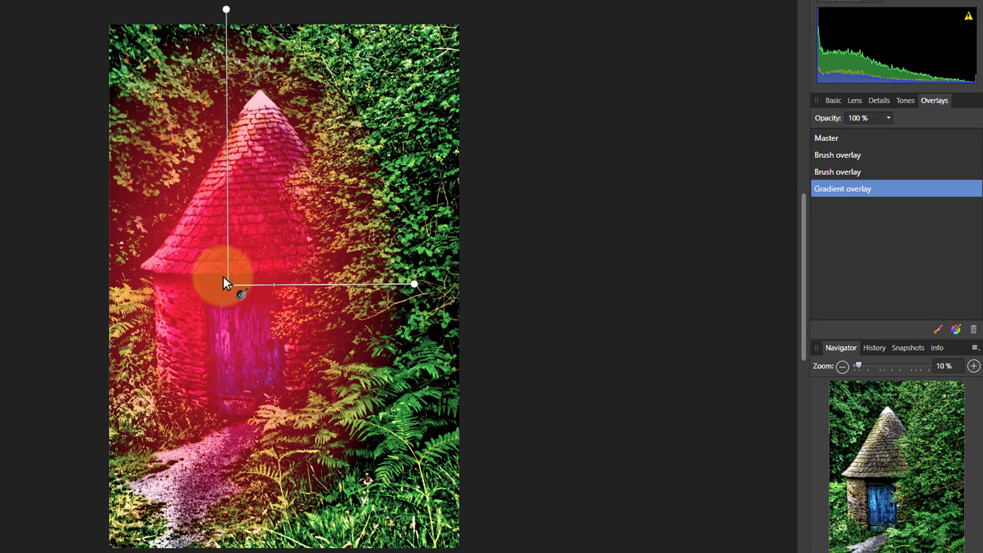
- Set the gradient overlay's Exposure to 5 and lower the Master Exposure to 2.415
{"action": "left_click", "coordinate": [832, 102]}
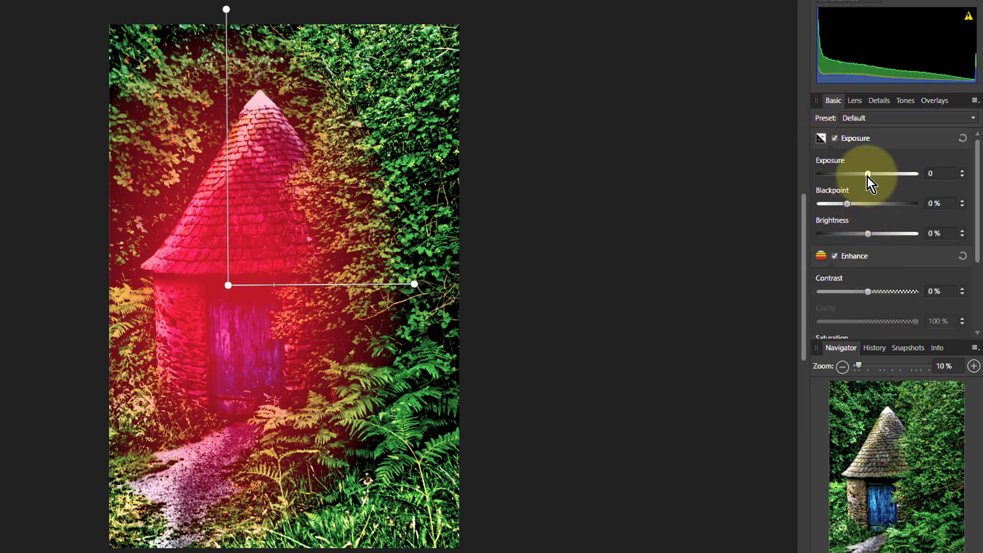
{"action": "left_click_drag", "start_coordinate": [868, 175], "coordinate": [981, 176]}
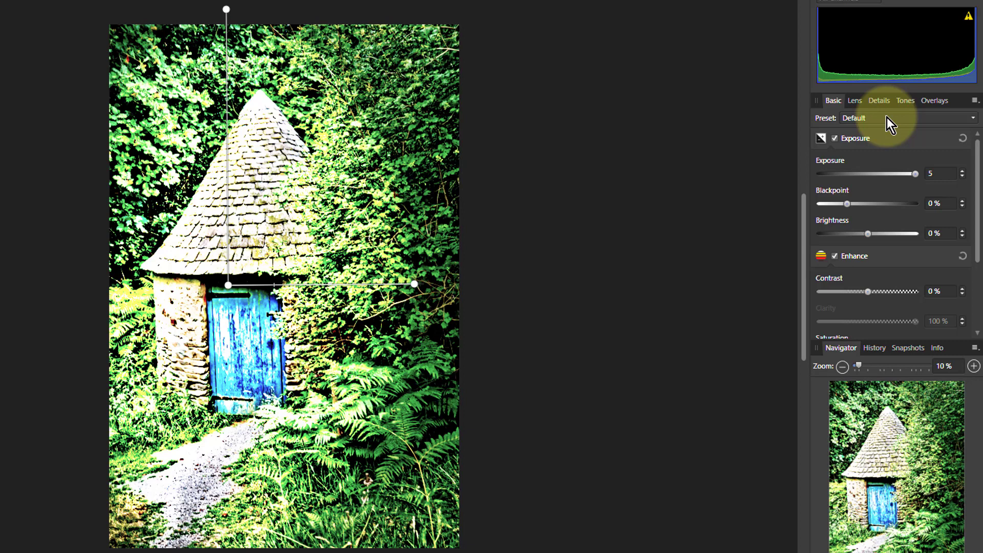
{"action": "left_click", "coordinate": [944, 102]}
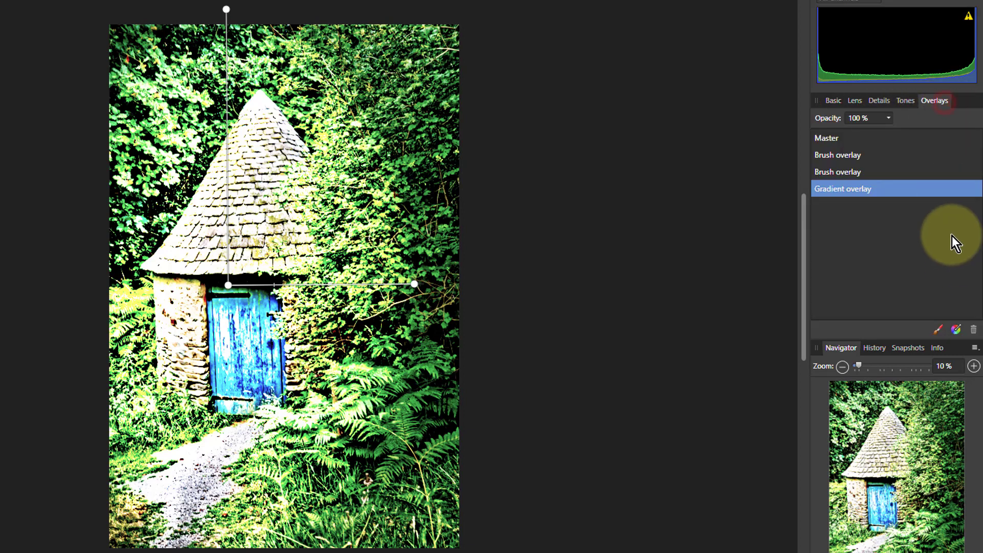
{"action": "left_click", "coordinate": [824, 137]}
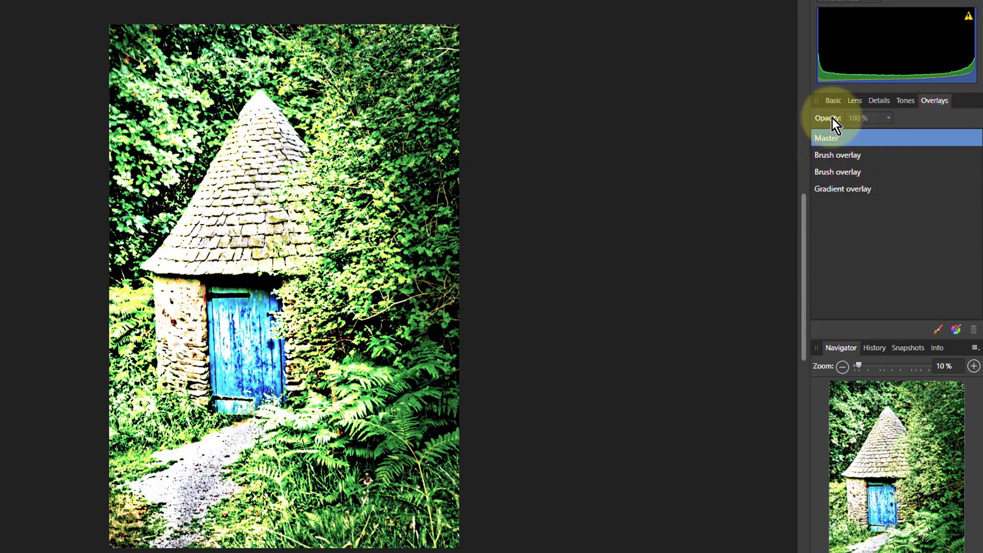
{"action": "left_click", "coordinate": [833, 102]}
{"action": "left_click_drag", "start_coordinate": [914, 174], "coordinate": [890, 178]}
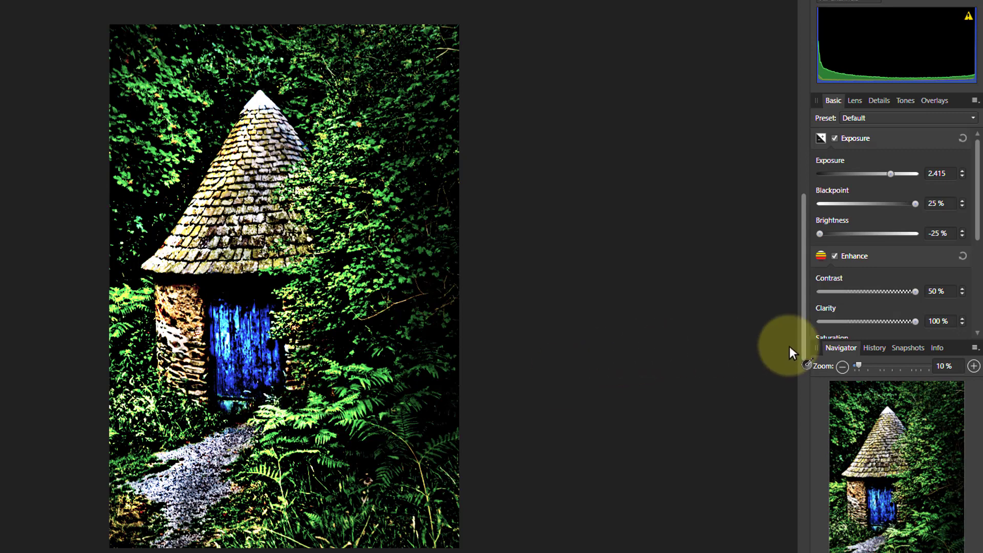
- Enable White Balance on the master with Temperature 5436 K and Tint 0%
{"action": "scroll", "coordinate": [894, 253], "scroll_direction": "down", "scroll_amount": 5}
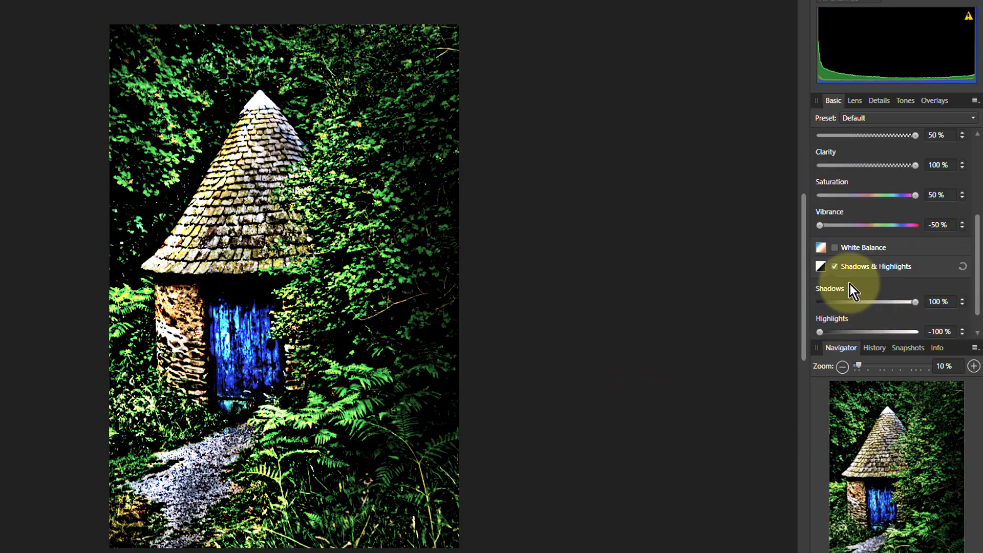
{"action": "left_click", "coordinate": [835, 248]}
{"action": "left_click_drag", "start_coordinate": [867, 283], "coordinate": [922, 317]}
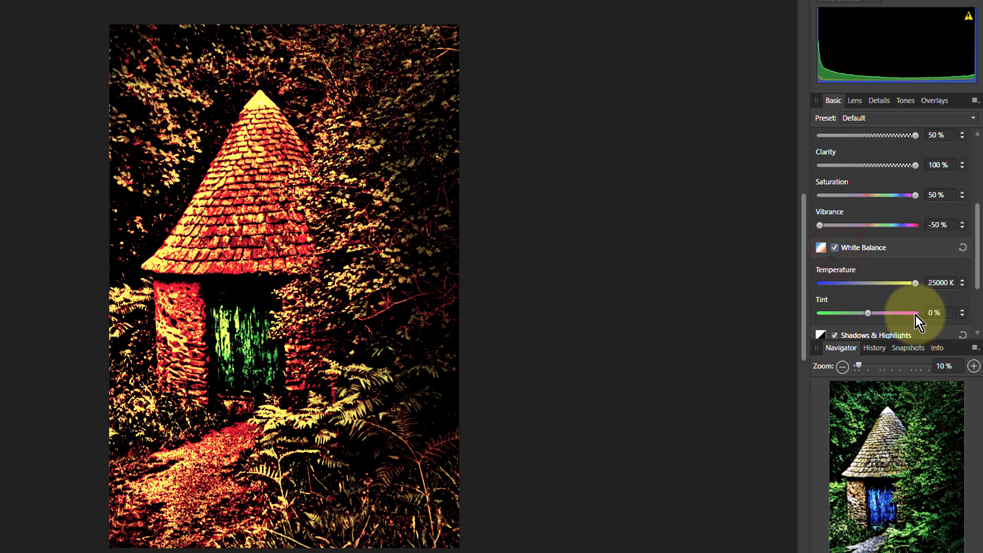
{"action": "left_click_drag", "start_coordinate": [913, 284], "coordinate": [886, 295]}
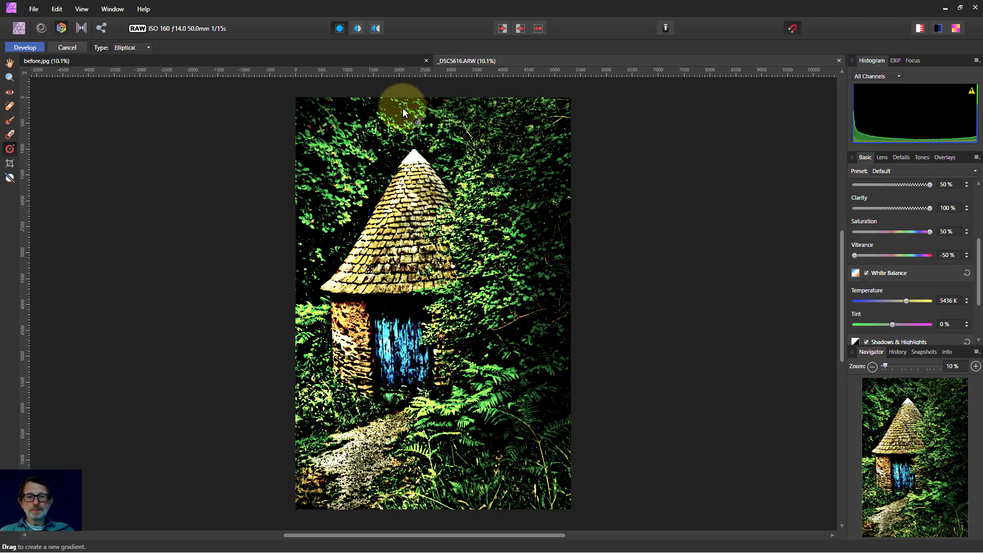
{"action": "left_click", "coordinate": [216, 63]}
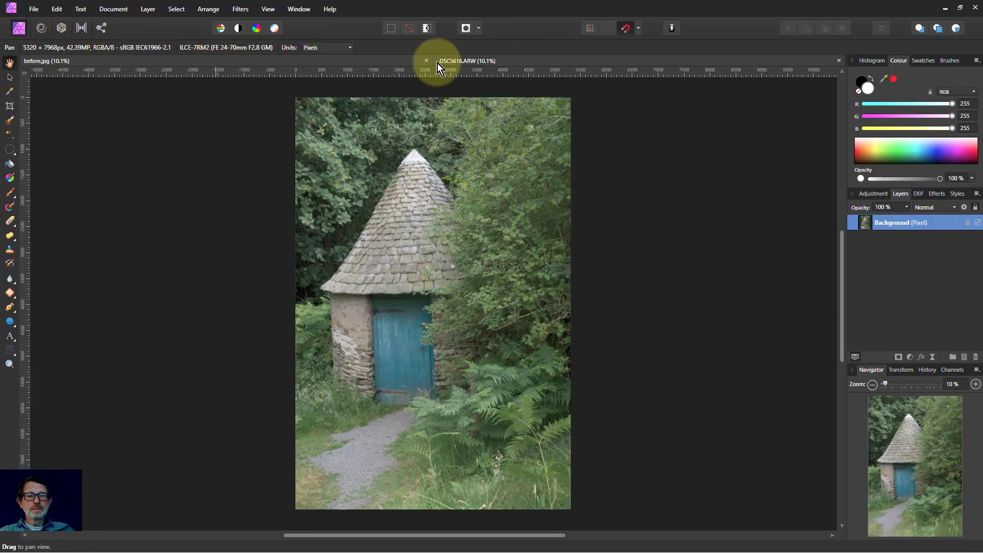
{"action": "left_click", "coordinate": [572, 63]}
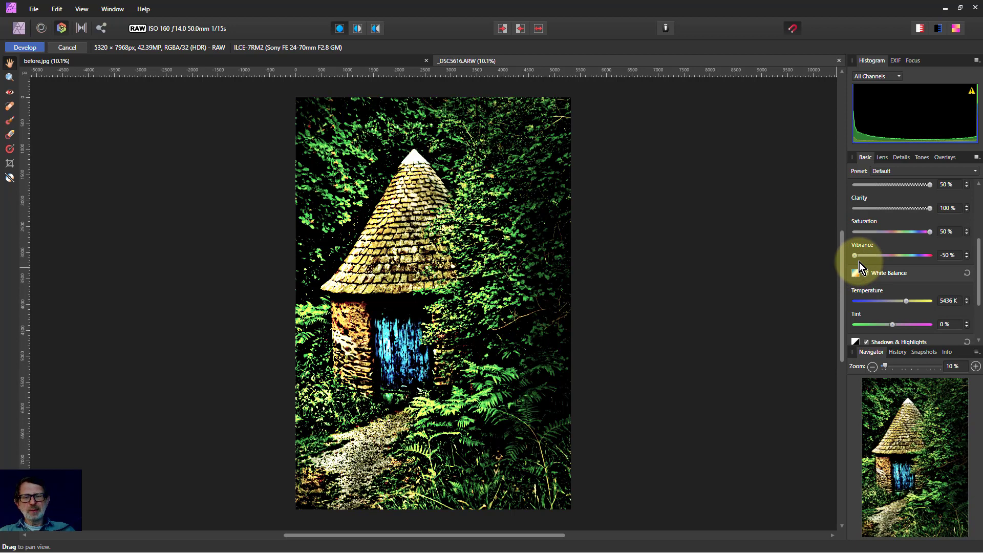
- Lower the master Saturation from 50% to 0% in Basic to mute the hut photo's colours
{"action": "left_click", "coordinate": [949, 159]}
{"action": "left_click", "coordinate": [864, 158]}
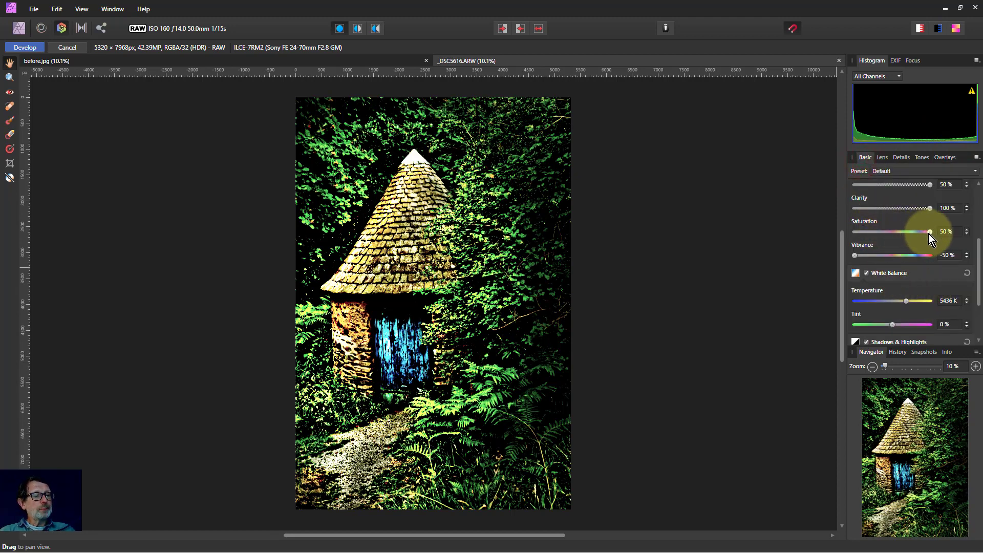
{"action": "left_click_drag", "start_coordinate": [928, 234], "coordinate": [905, 237]}
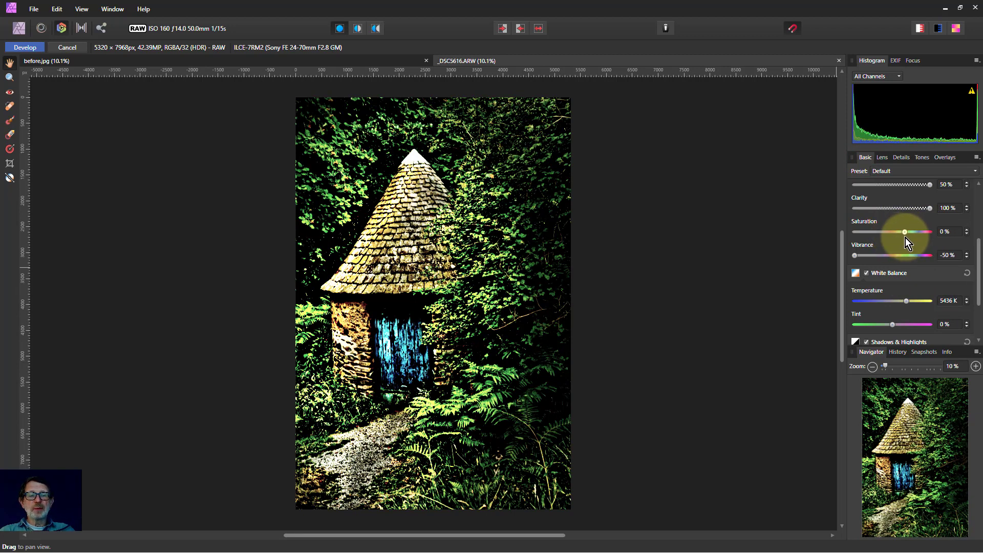